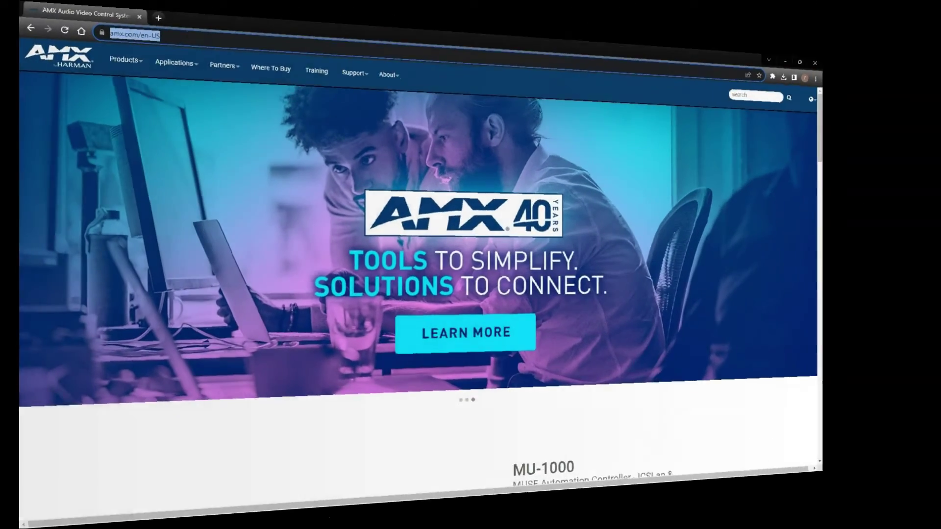
# Step: Log in to the controller at 192.168.6.164 as admin with the default password and acknowledge the expired-password alert
pyautogui.write('http://192.168.6.164/')
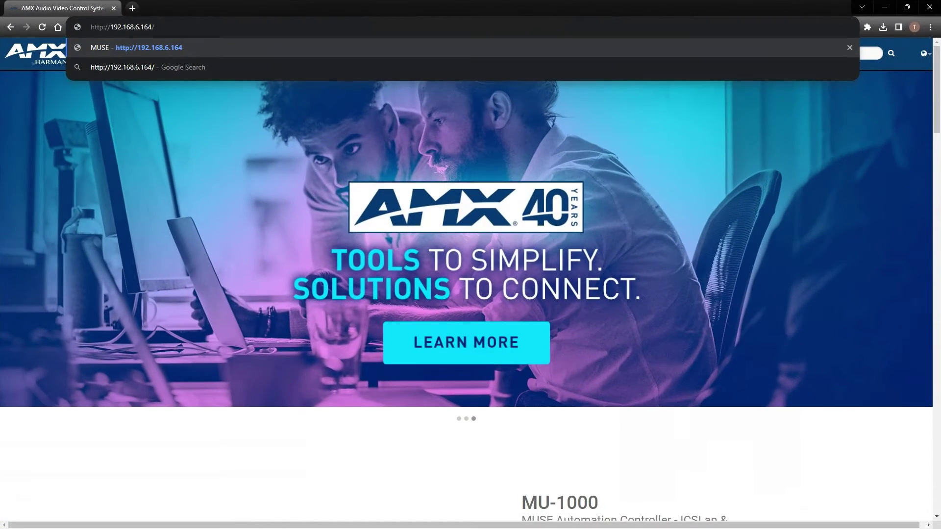
pyautogui.press('Return')
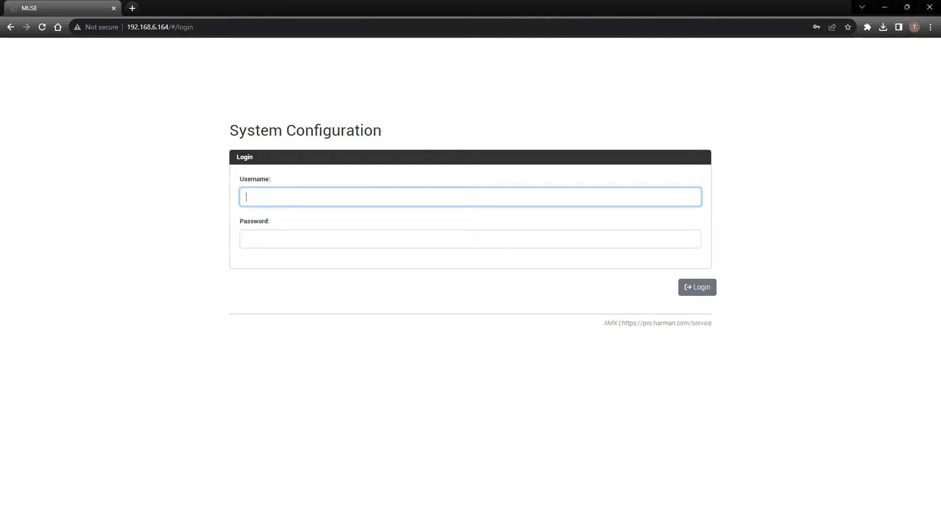
pyautogui.click(280, 197)
pyautogui.write('admin')
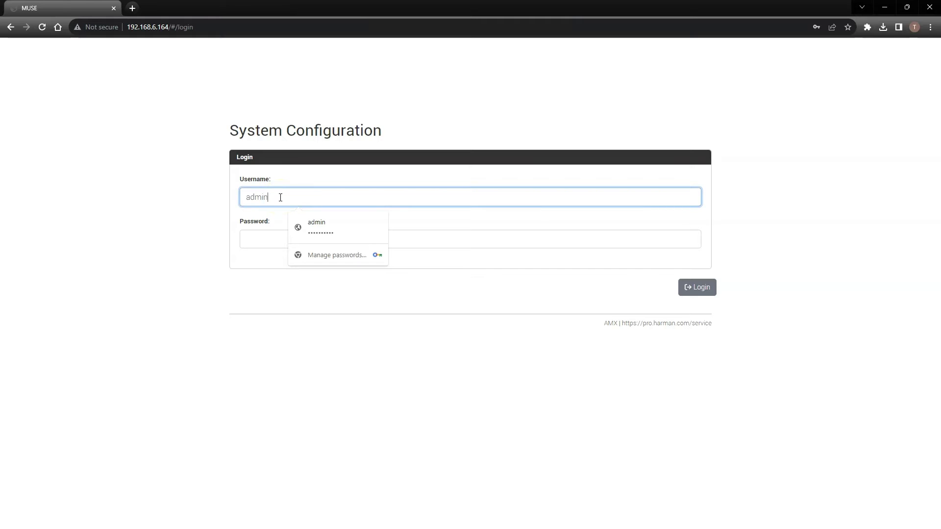
pyautogui.press('Tab')
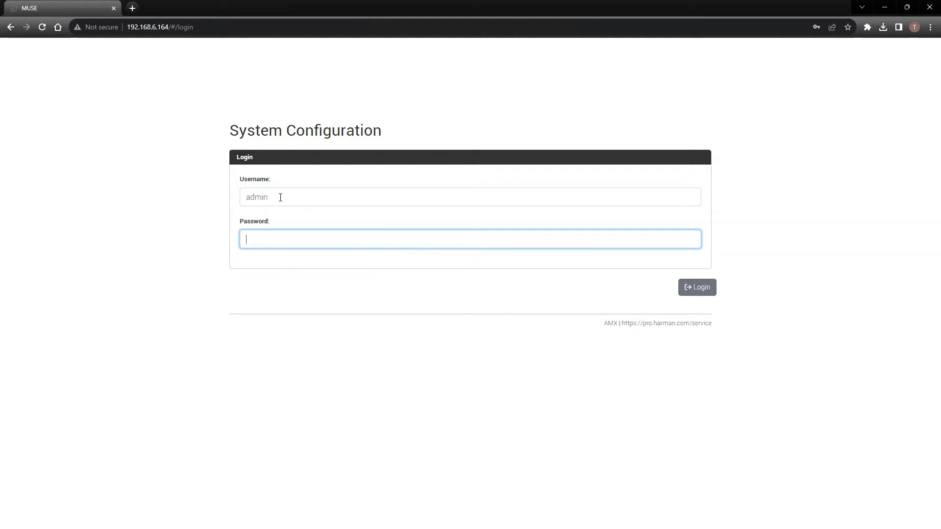
pyautogui.hotkey('ctrl', 'v')
pyautogui.click(698, 289)
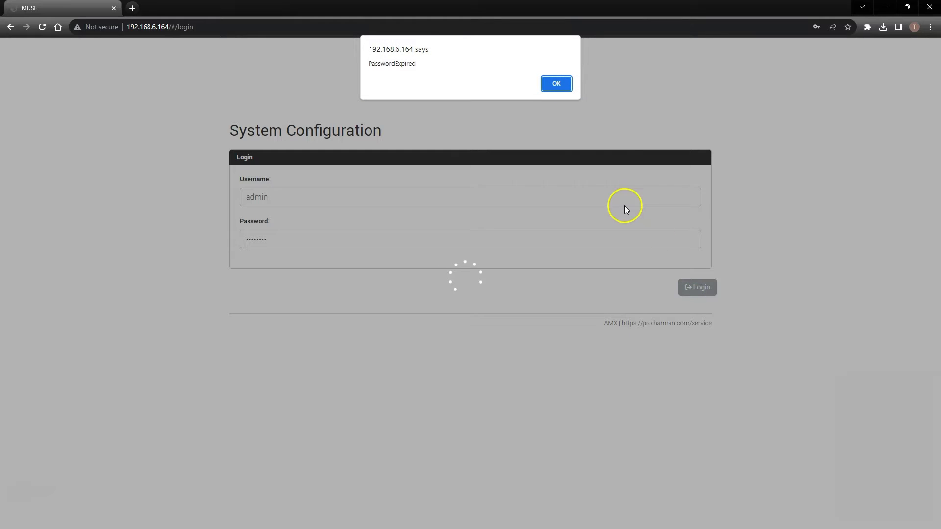
pyautogui.click(556, 82)
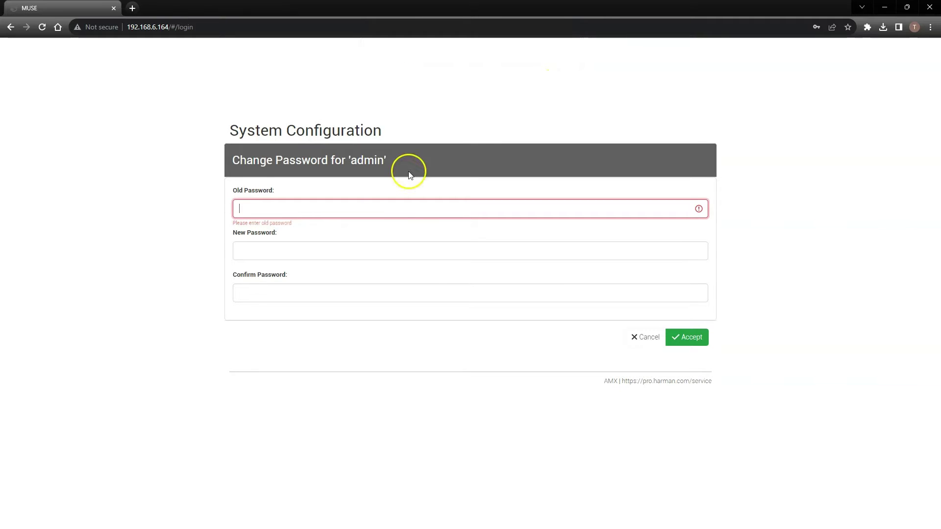
# Step: Enter the old admin password and a new password twice, then accept the change
pyautogui.click(299, 210)
pyautogui.write('password')
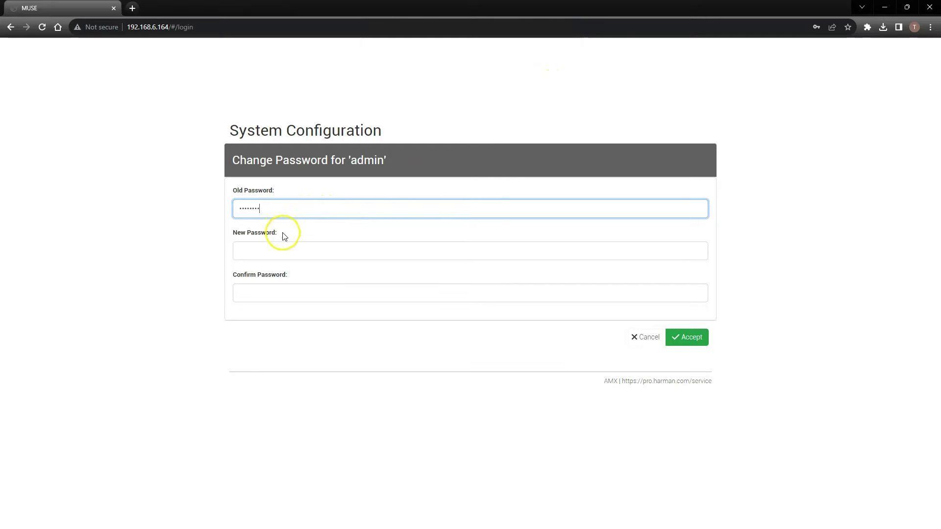
pyautogui.click(286, 244)
pyautogui.write('password1')
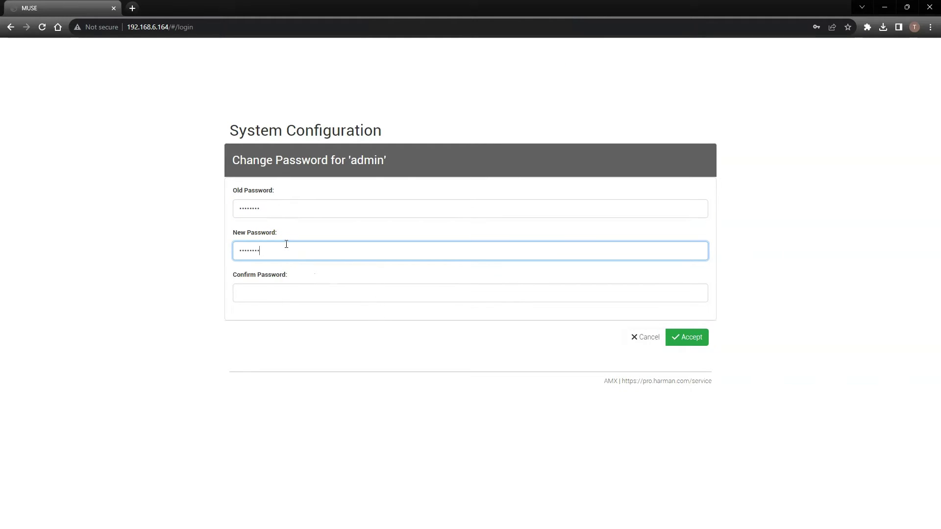
pyautogui.click(287, 287)
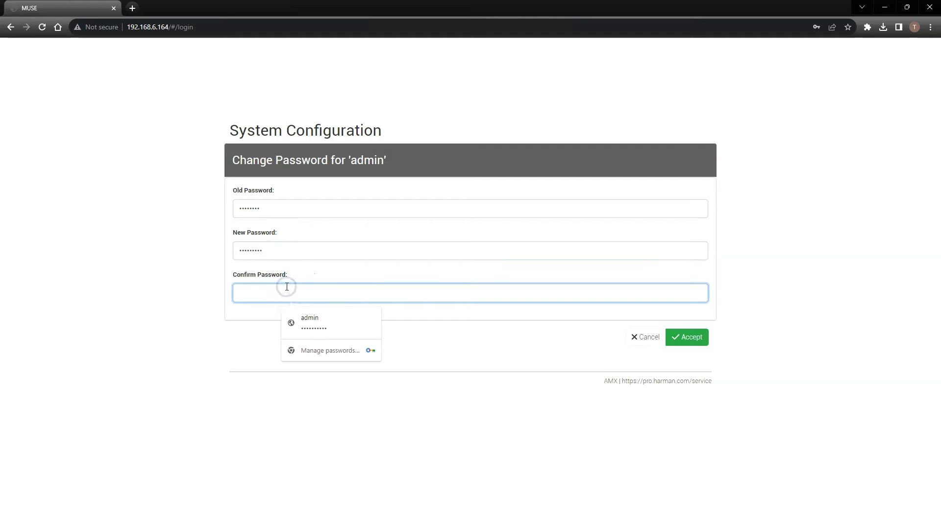
pyautogui.write('password1')
pyautogui.click(685, 343)
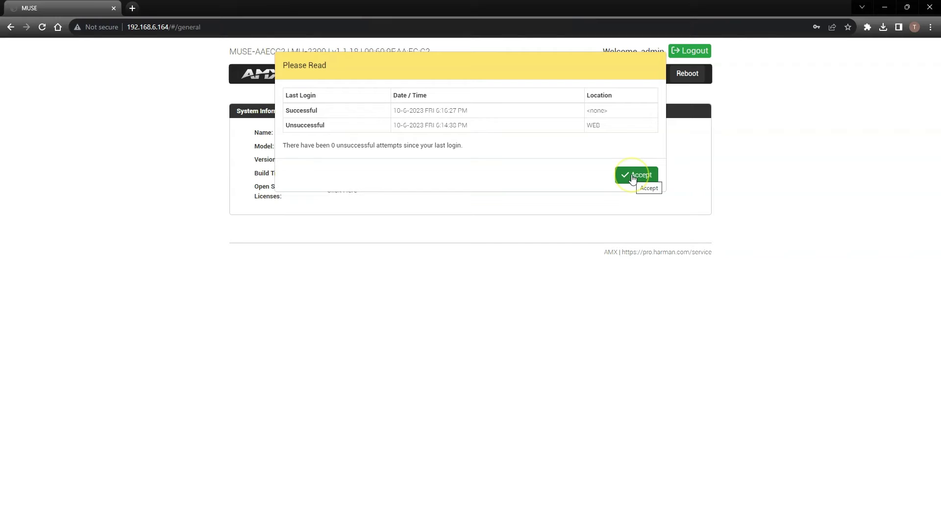
# Step: Dismiss the last-login notice, review the MU-2300 system information, then open the Network menu
pyautogui.click(633, 176)
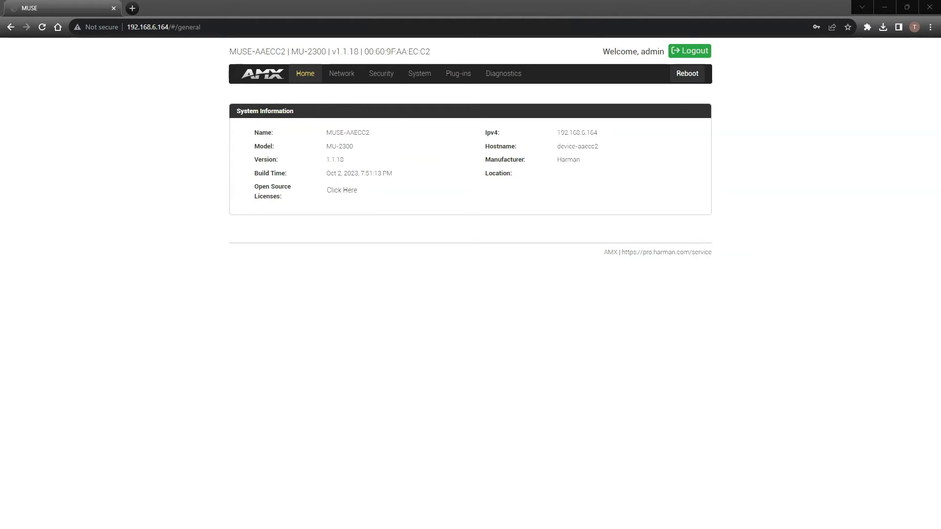
pyautogui.click(341, 76)
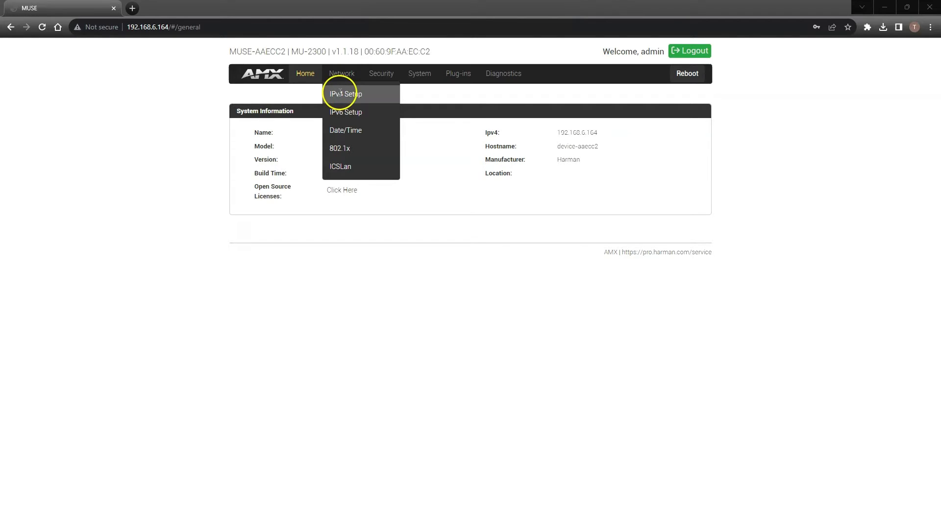
# Step: View the IPv4 Setup, IPv6 Setup, Date/Time, 802.1x and ICSLan network pages in turn
pyautogui.click(339, 93)
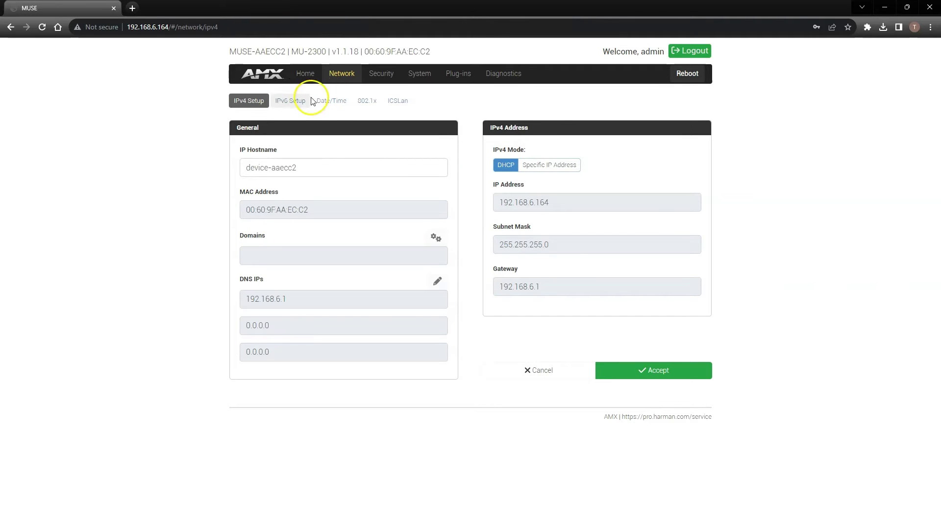
pyautogui.click(293, 100)
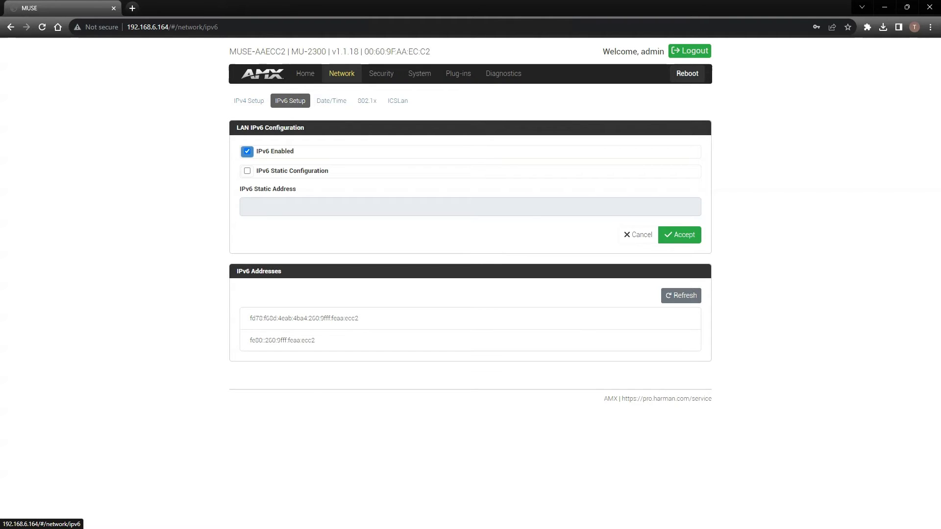
pyautogui.click(327, 101)
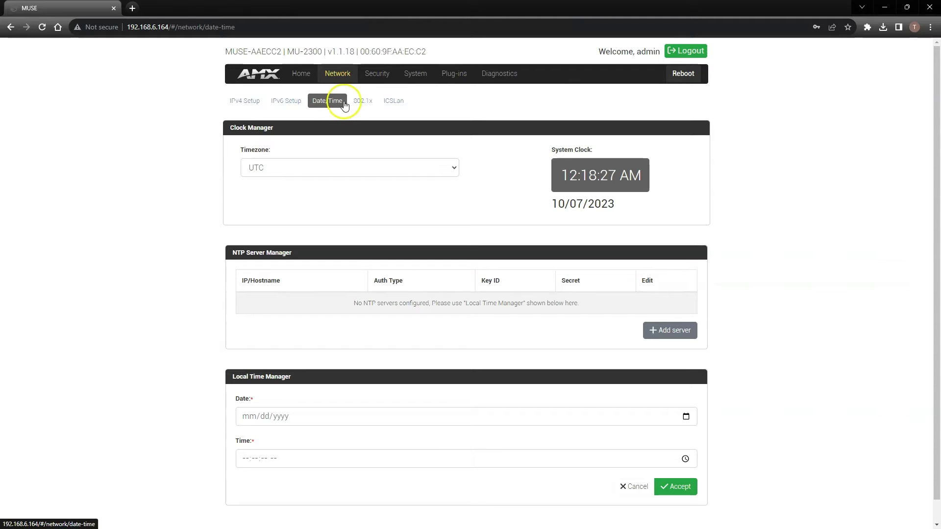
pyautogui.click(363, 102)
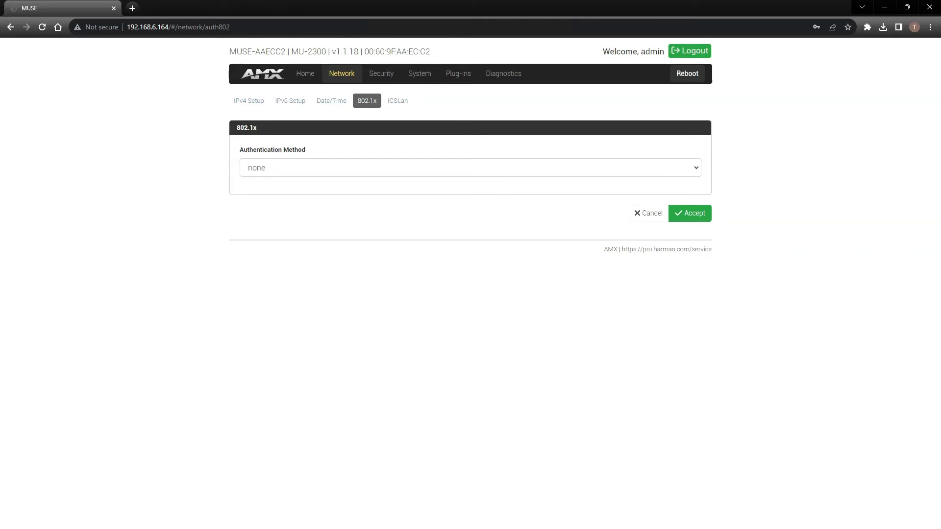
pyautogui.click(397, 102)
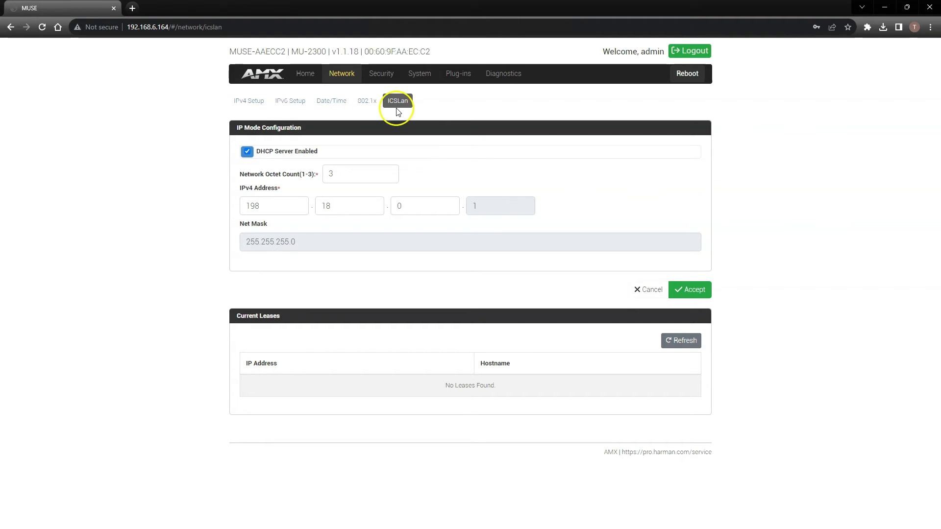
# Step: Review the Security > General access and port settings, then open the System menu
pyautogui.click(382, 74)
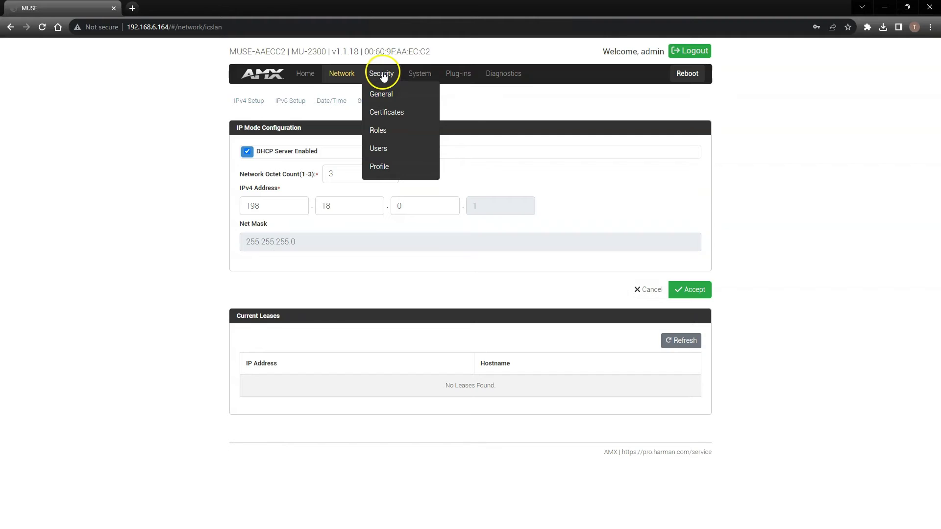
pyautogui.click(383, 74)
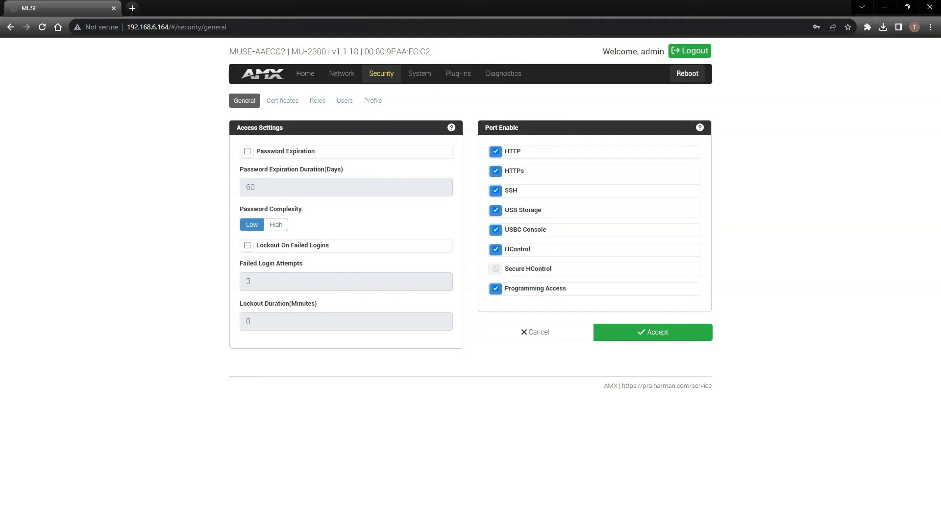
pyautogui.click(419, 75)
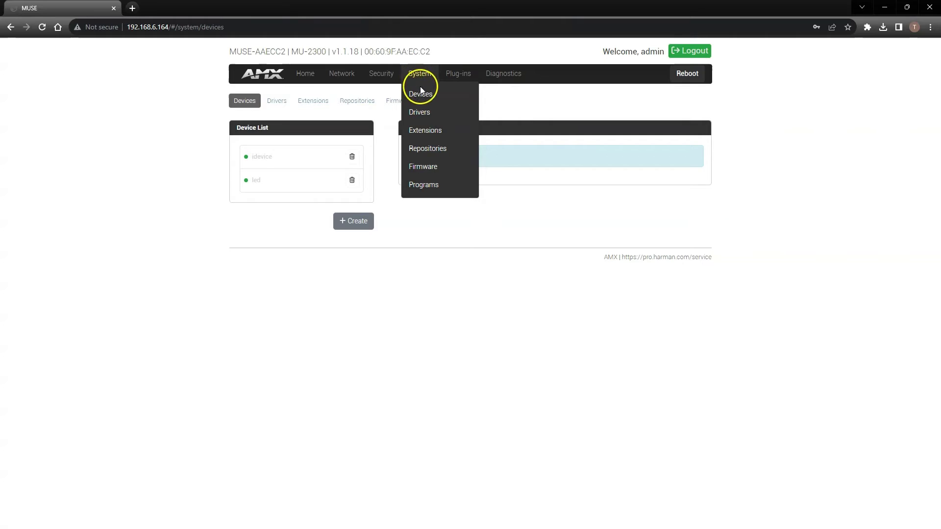
# Step: View the System Devices, Drivers and Extensions pages in turn
pyautogui.click(422, 94)
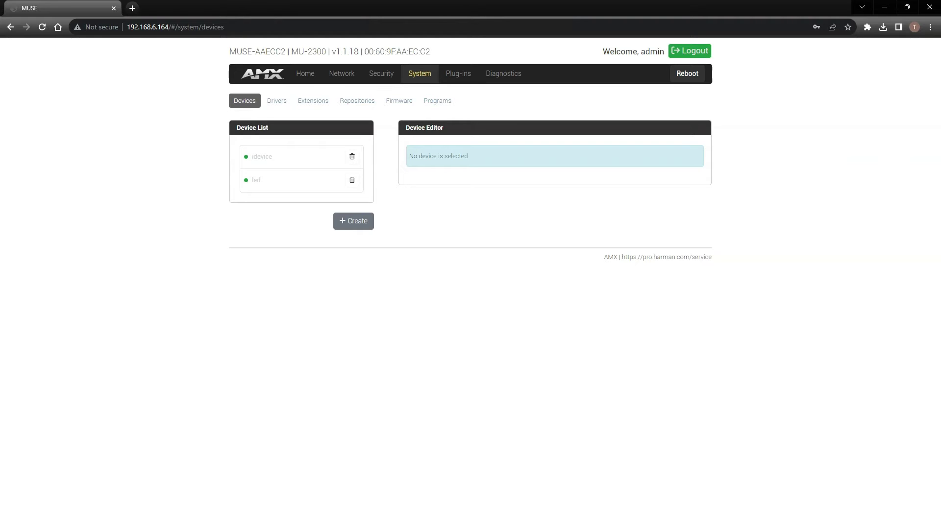
pyautogui.click(278, 101)
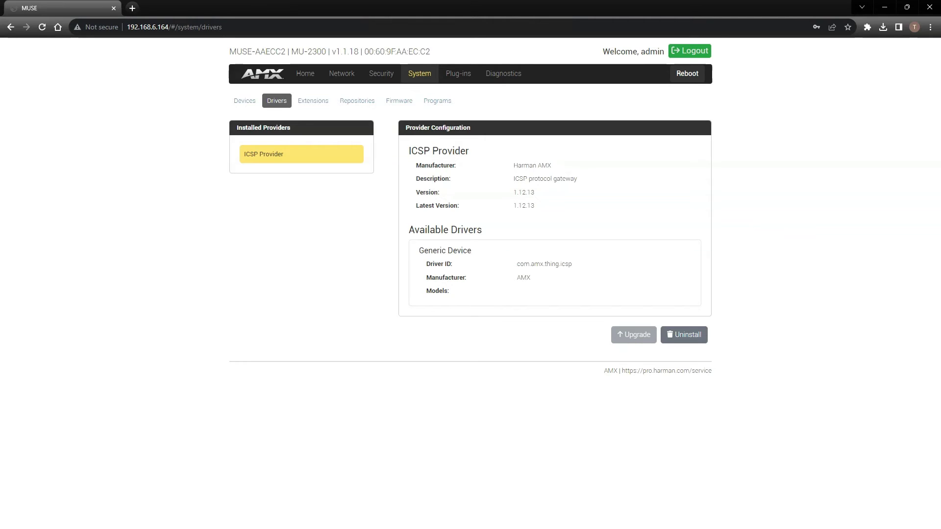
pyautogui.click(310, 104)
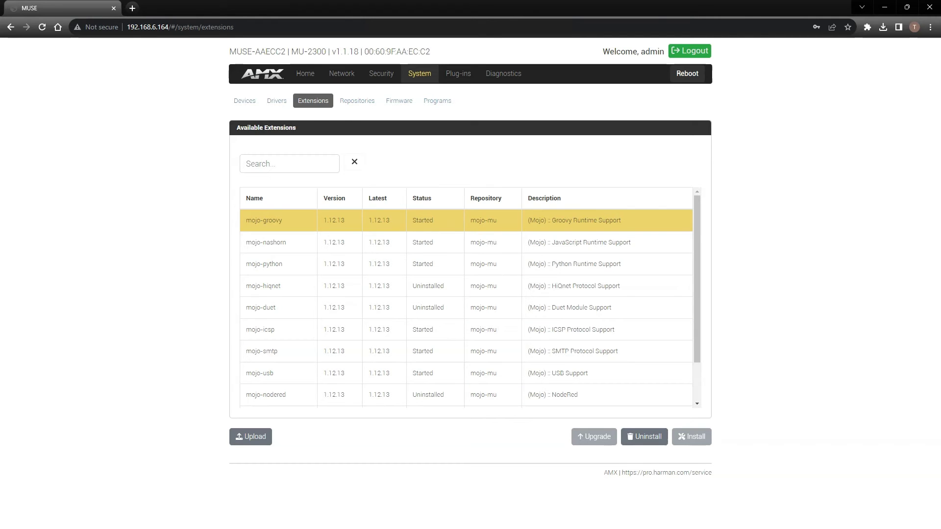
# Step: Browse the Repositories, Firmware and Programs pages, then open the Plug-ins menu
pyautogui.click(350, 101)
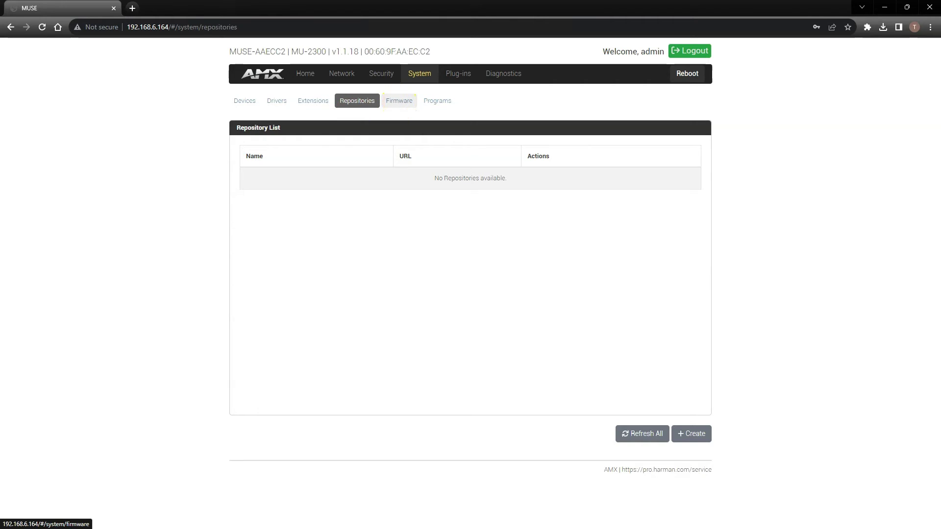
pyautogui.click(398, 101)
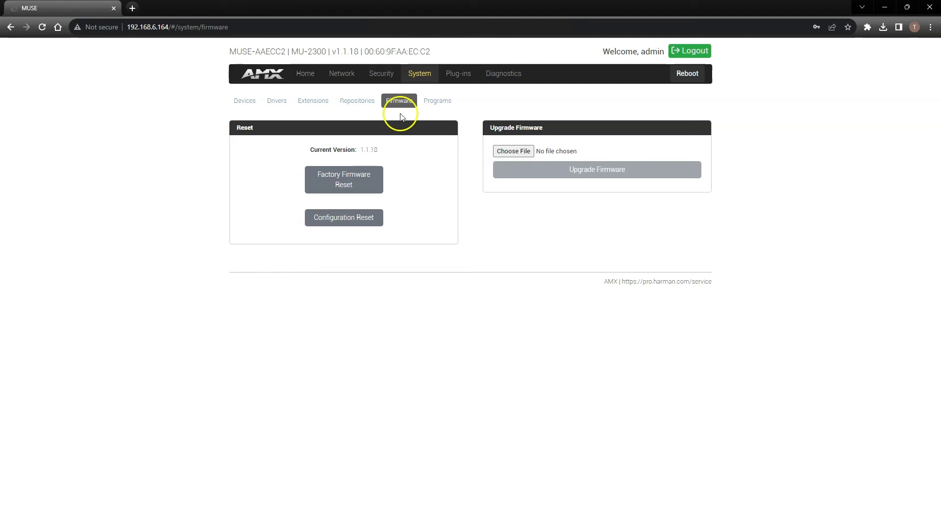
pyautogui.click(436, 101)
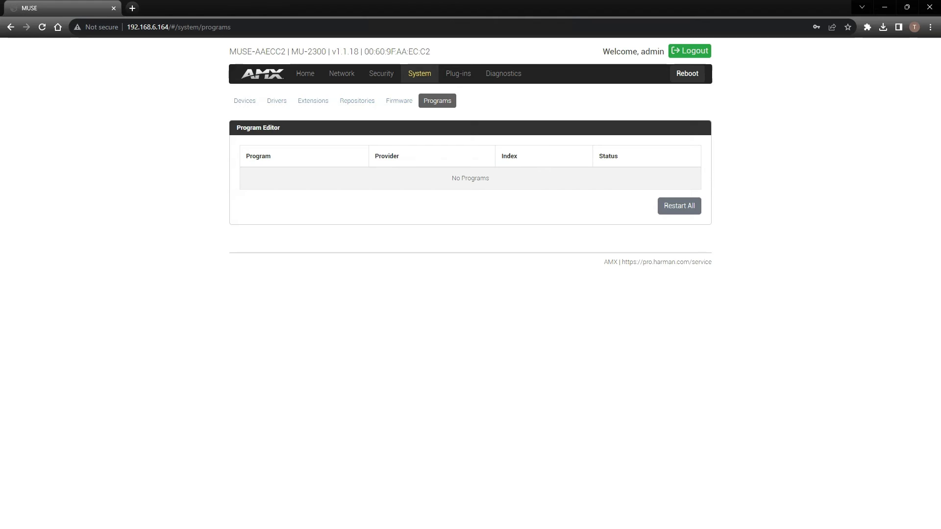
pyautogui.click(459, 74)
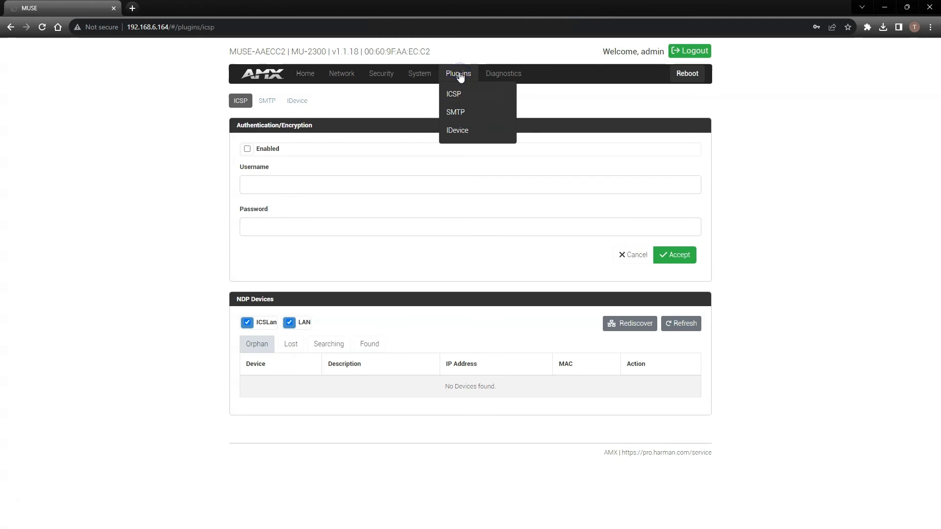
# Step: View the ICSP, SMTP and IDevice plug-in pages in turn
pyautogui.click(454, 94)
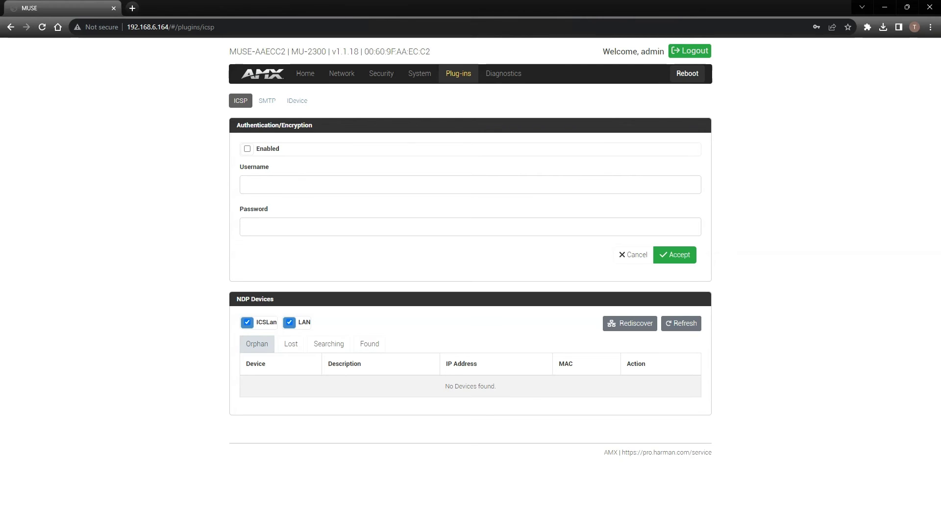
pyautogui.click(268, 101)
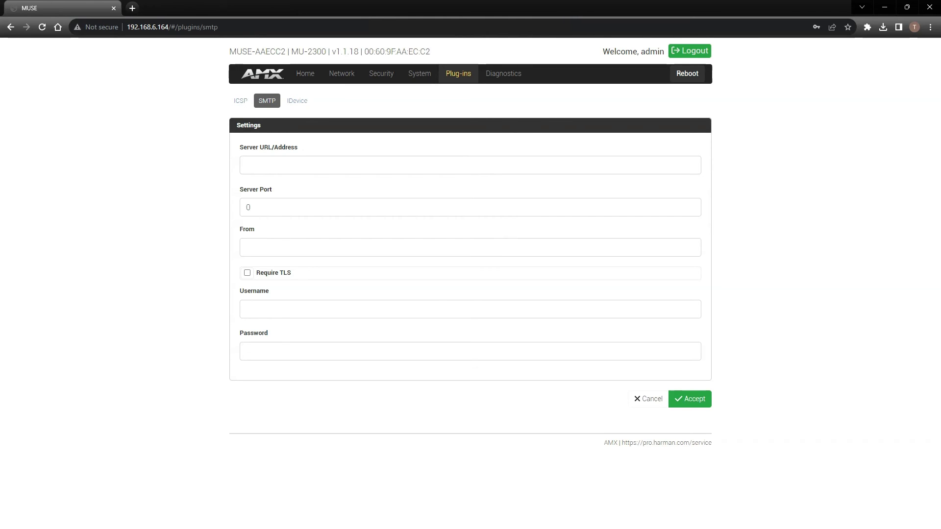
pyautogui.click(297, 101)
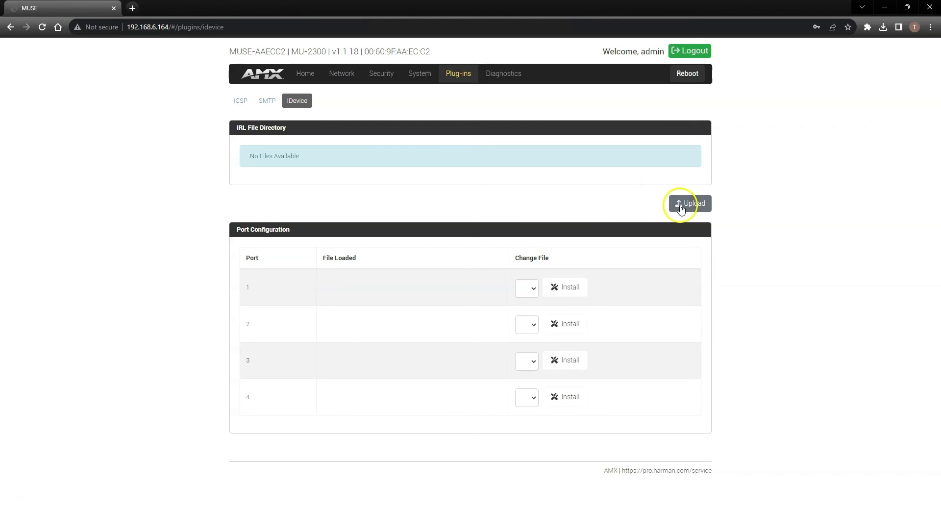
# Step: Upload the Samsu018.irl IR file to the IRL directory
pyautogui.click(693, 204)
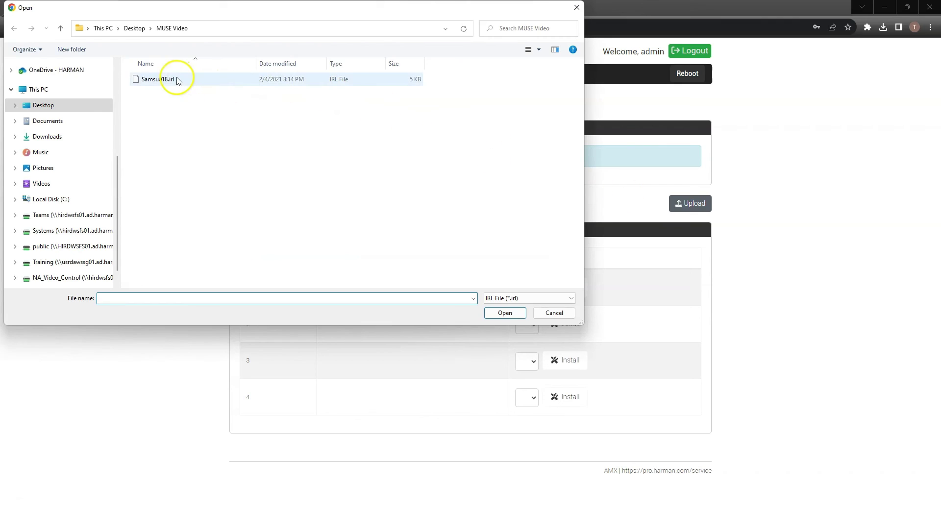
pyautogui.click(168, 79)
pyautogui.click(505, 313)
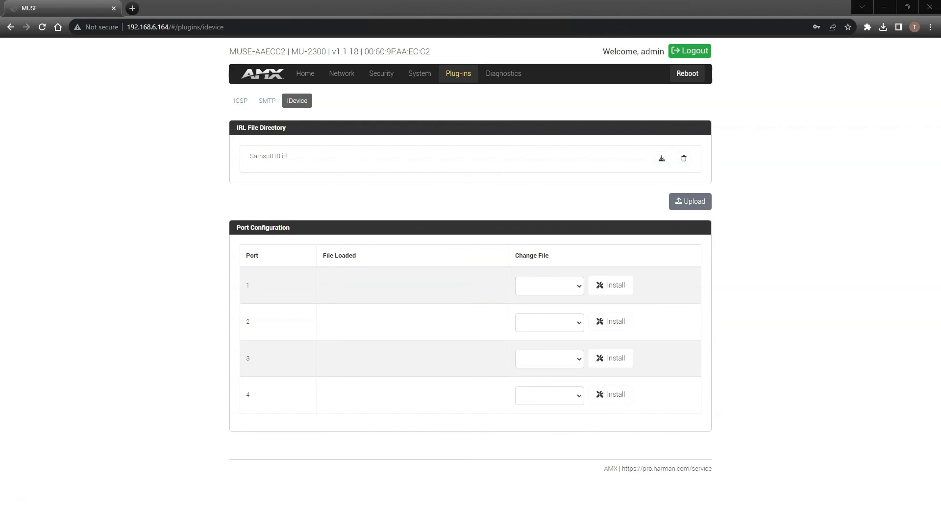
# Step: Install Samsu018.irl on port 1 and confirm the success message
pyautogui.click(579, 286)
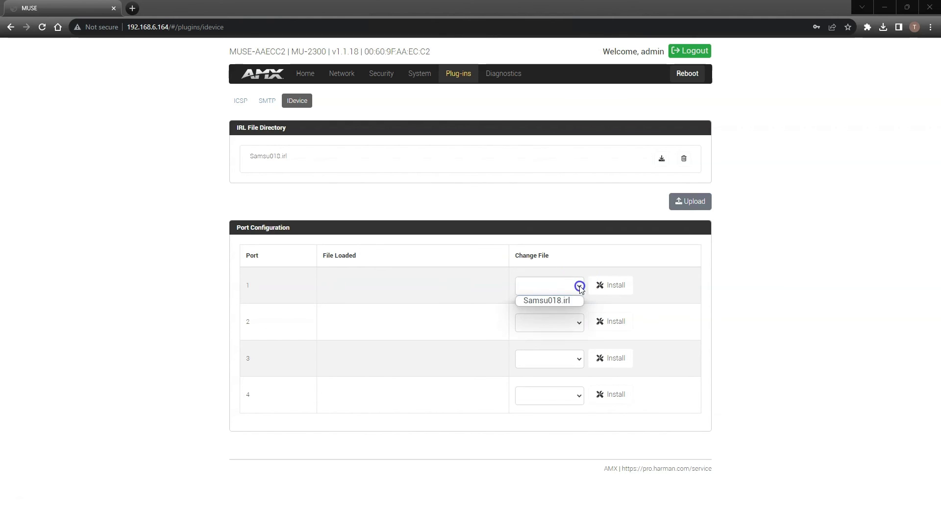
pyautogui.click(538, 301)
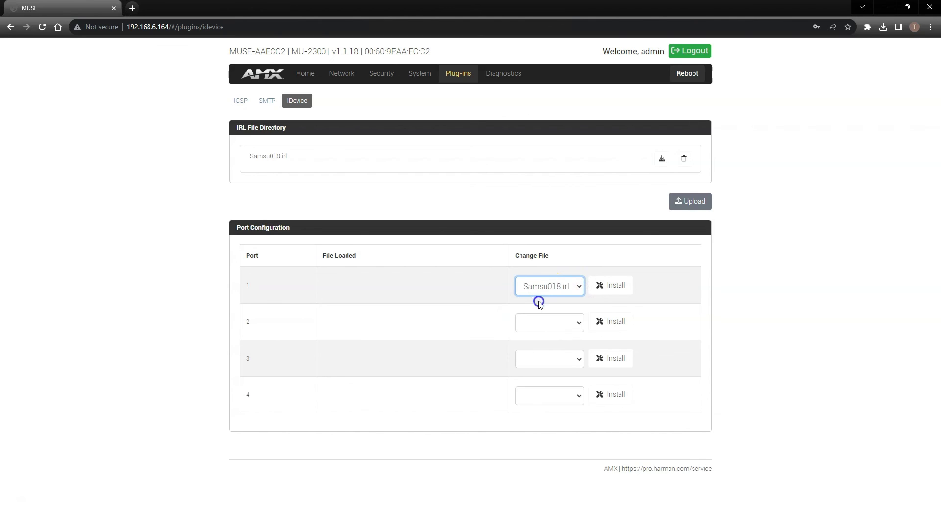
pyautogui.click(623, 285)
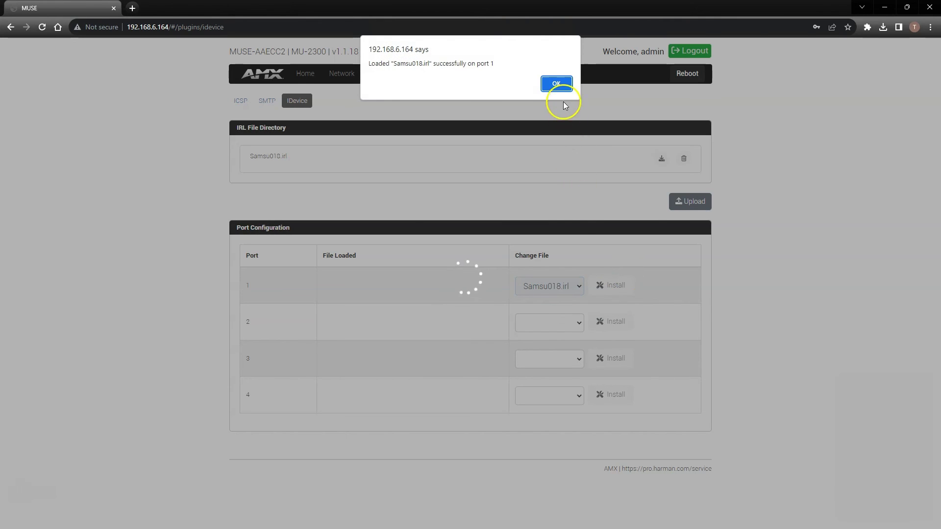
pyautogui.click(558, 85)
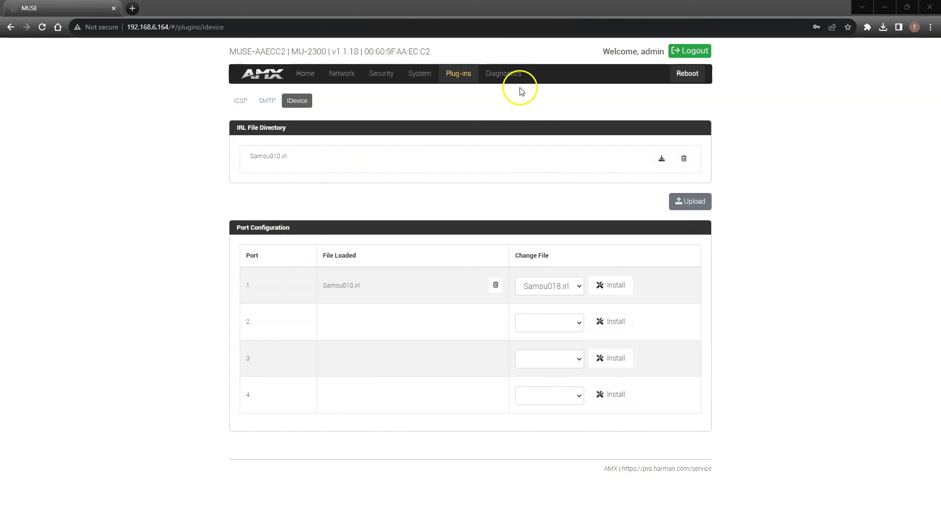
# Step: View the Diagnostics Logs page, then open the Shell page with an SSH session to the controller
pyautogui.click(504, 78)
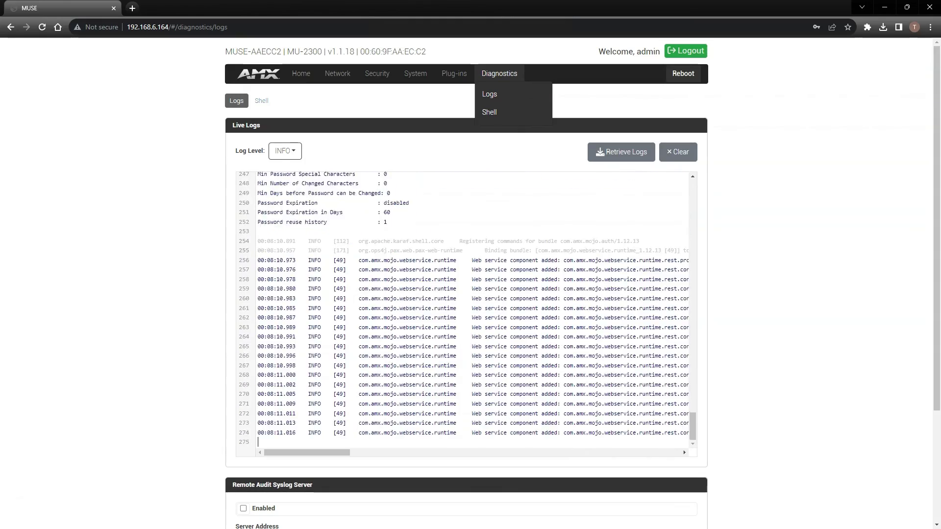
pyautogui.click(489, 111)
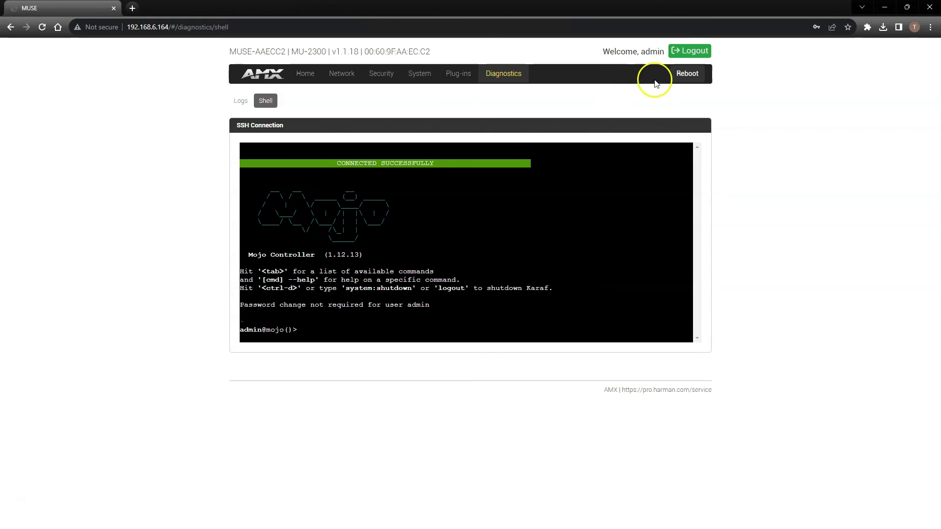
pyautogui.click(686, 74)
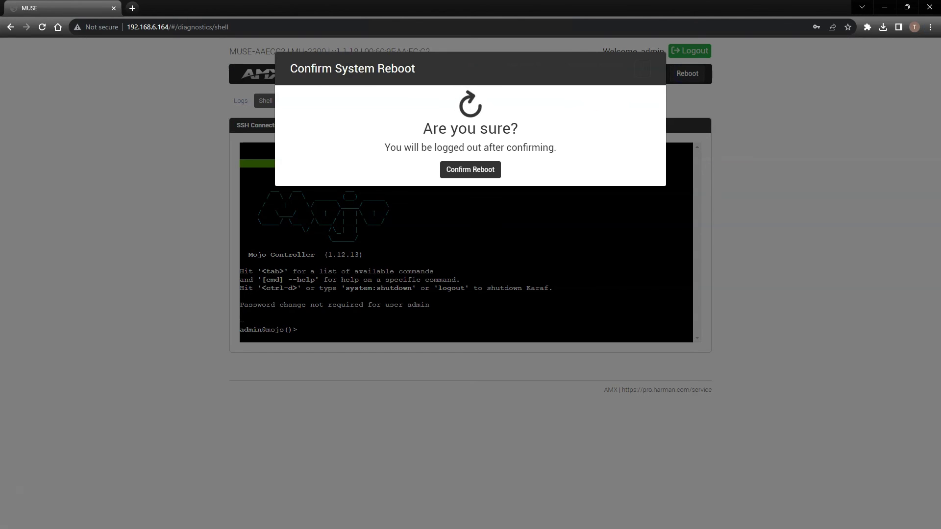
pyautogui.press('Escape')
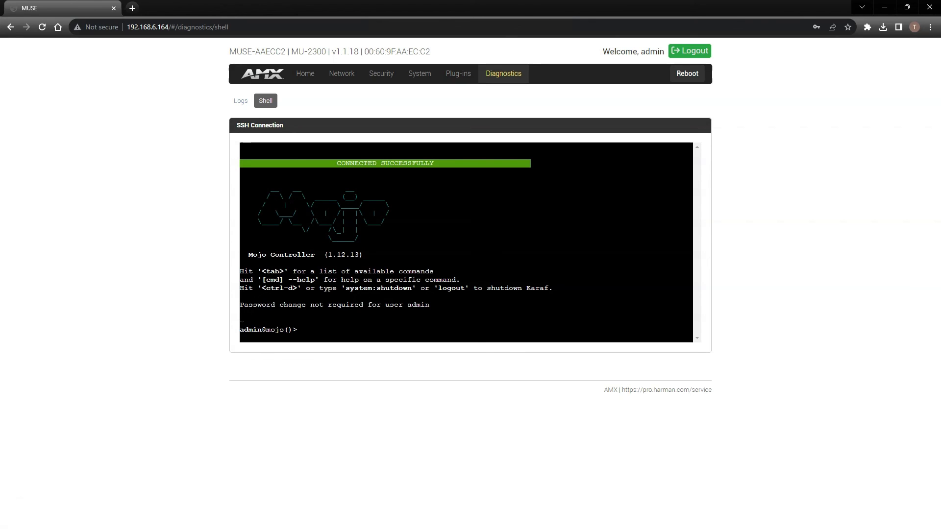